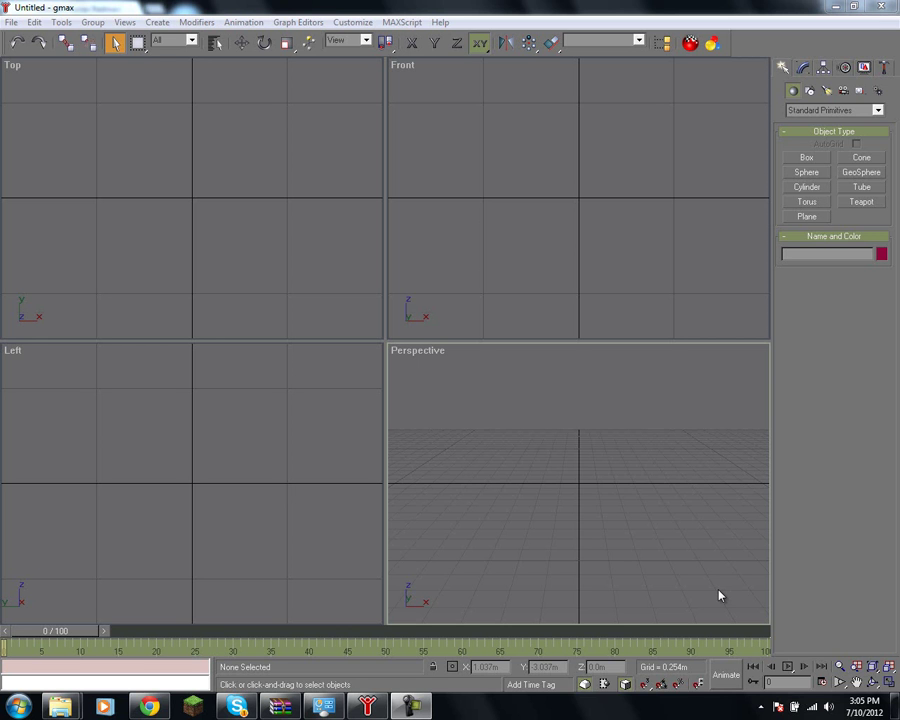
# Switch to the browser's tutorials page, then bring gmax back to the front
pyautogui.hotkey('alt', 'Tab')
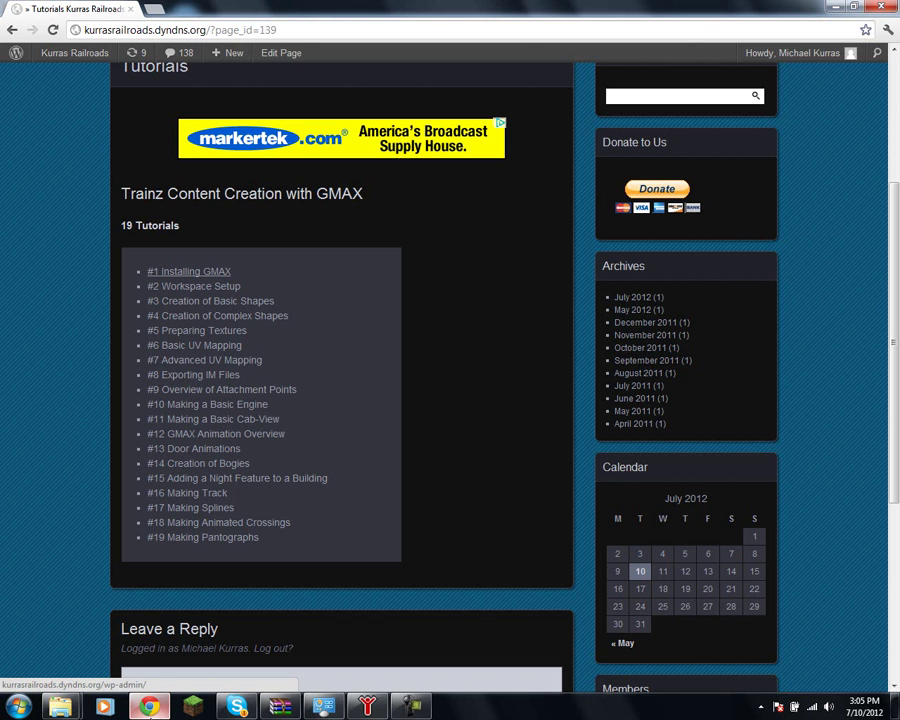
pyautogui.click(412, 708)
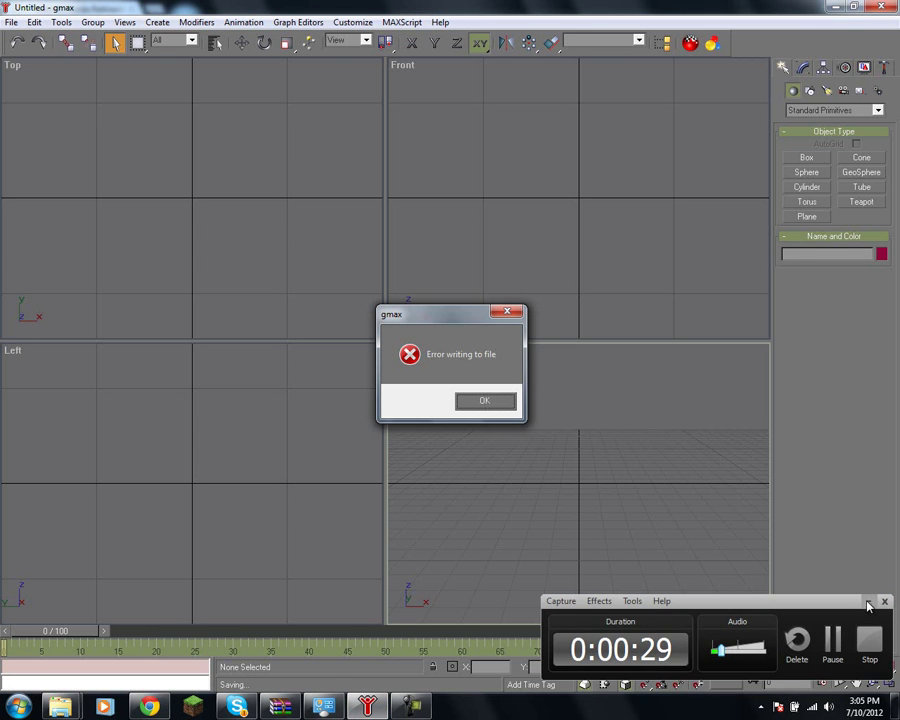
# Dismiss the file-writing error and set scene units to US Standard feet with decimal inches
pyautogui.click(868, 602)
pyautogui.click(479, 402)
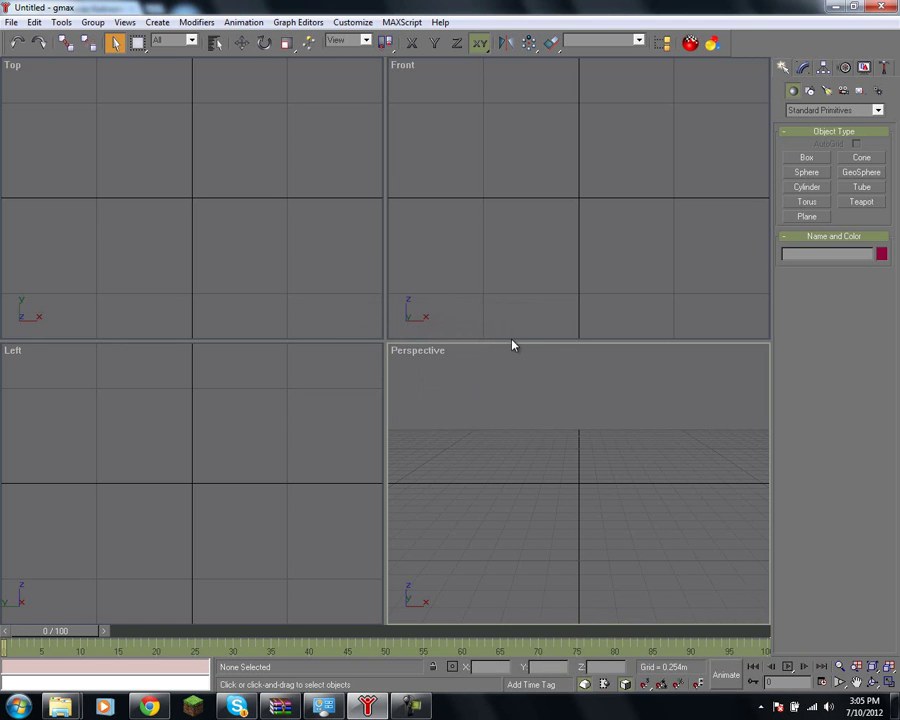
pyautogui.click(352, 24)
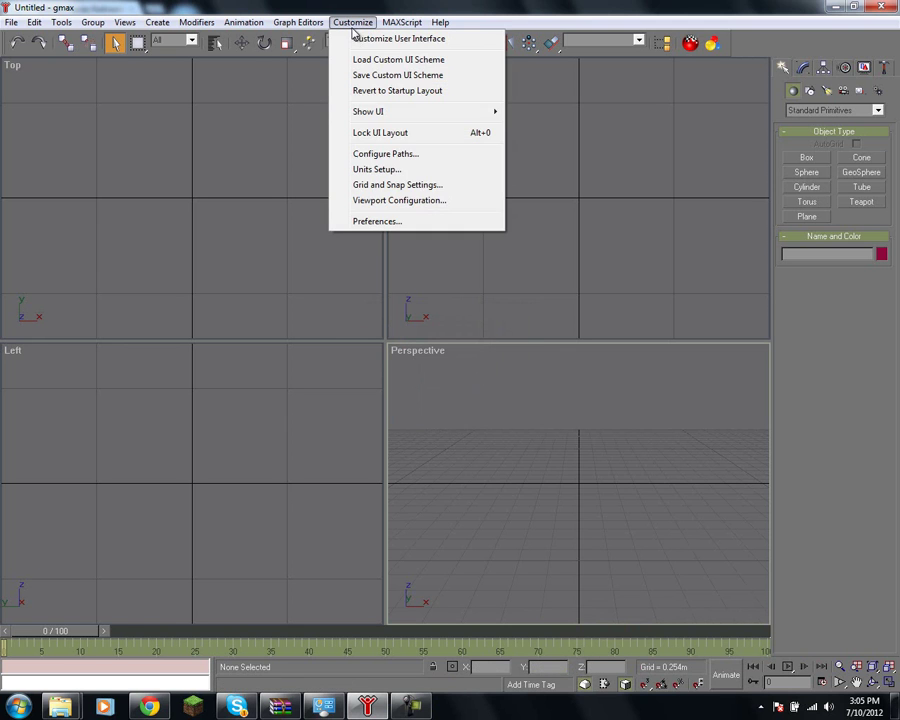
pyautogui.click(400, 172)
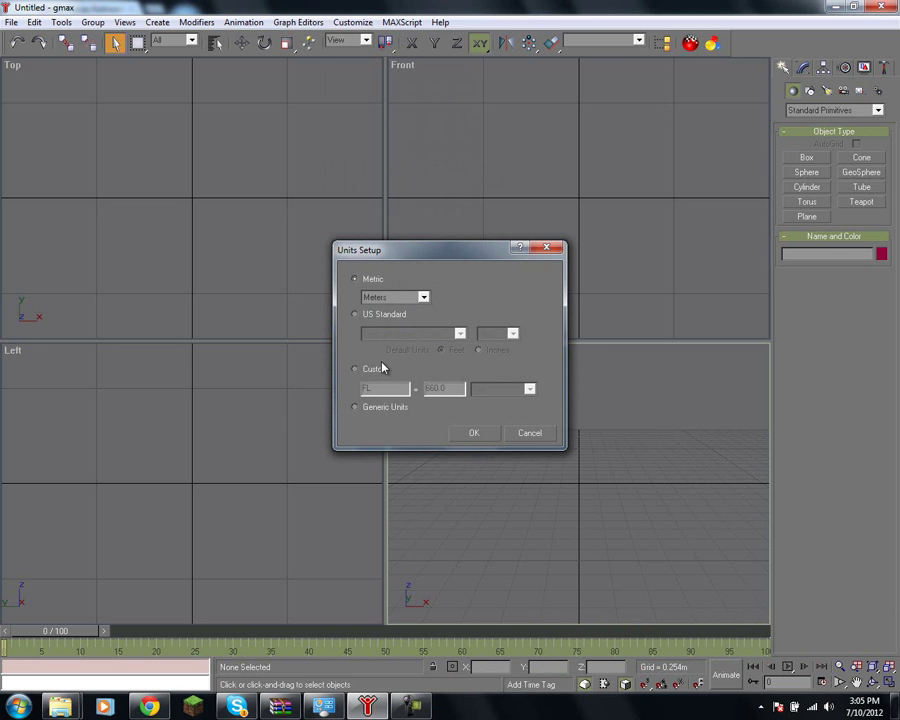
pyautogui.click(352, 315)
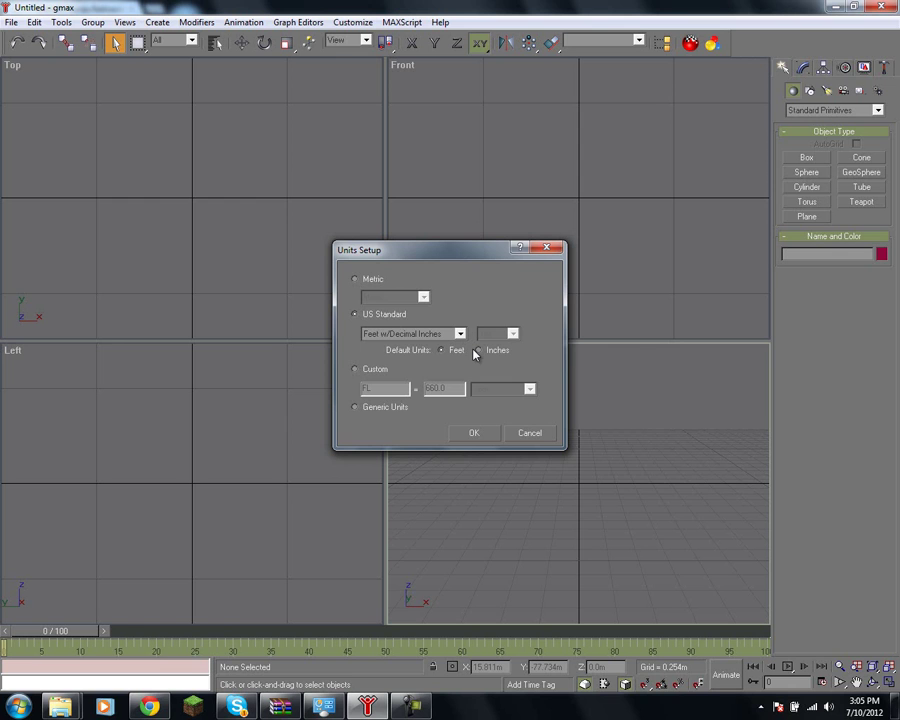
pyautogui.click(481, 430)
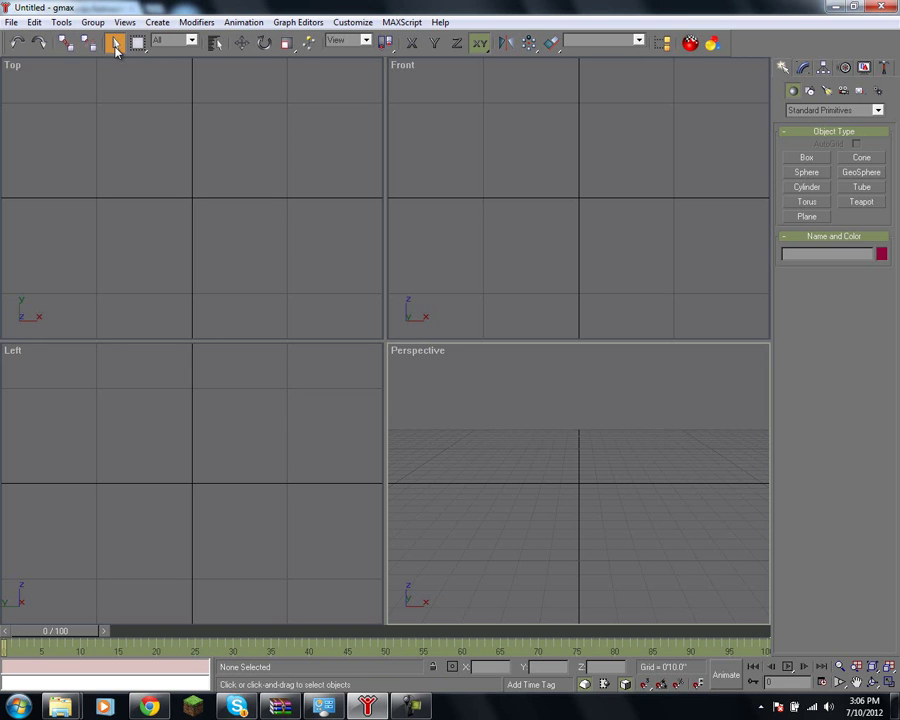
pyautogui.click(242, 43)
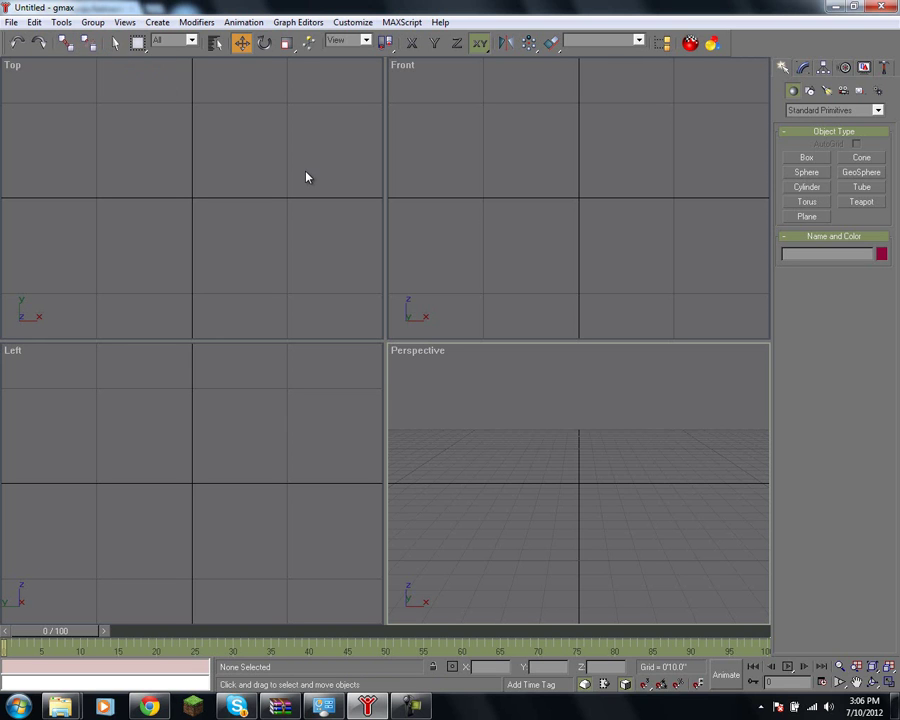
pyautogui.click(305, 177)
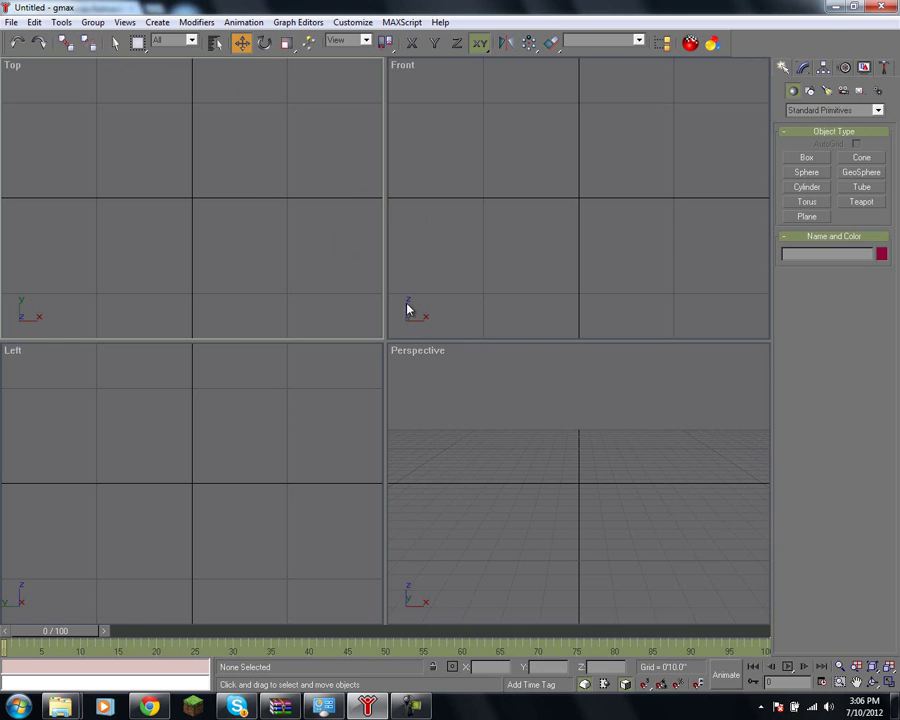
pyautogui.click(463, 361)
pyautogui.click(264, 43)
pyautogui.press('F8')
pyautogui.press('w')
pyautogui.click(116, 43)
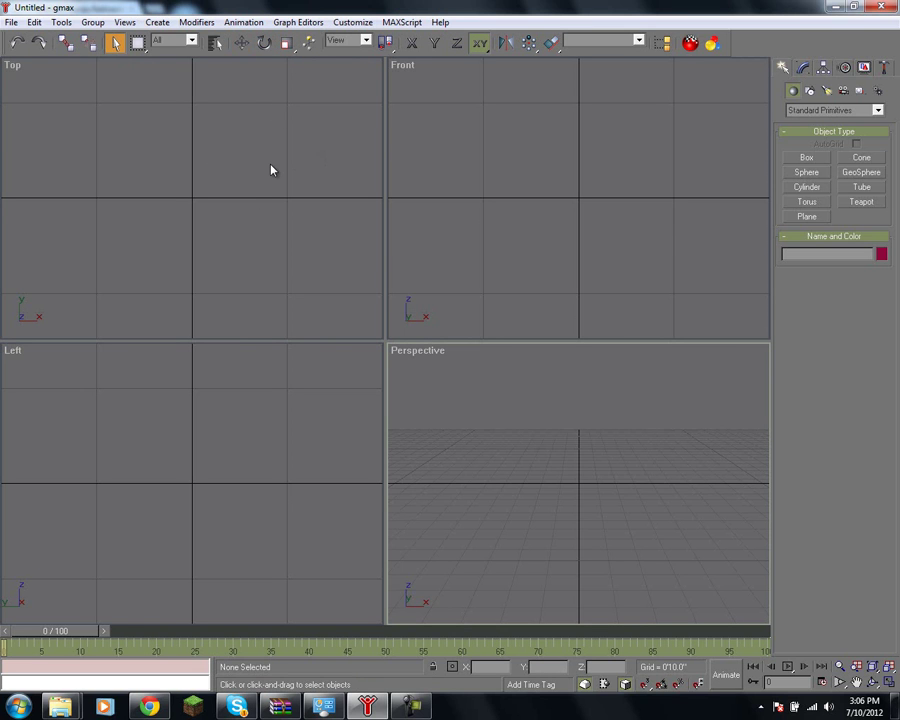
# Check the empty Select by Name list, then cycle through Move and Rotate to Select and Uniform Scale
pyautogui.click(216, 44)
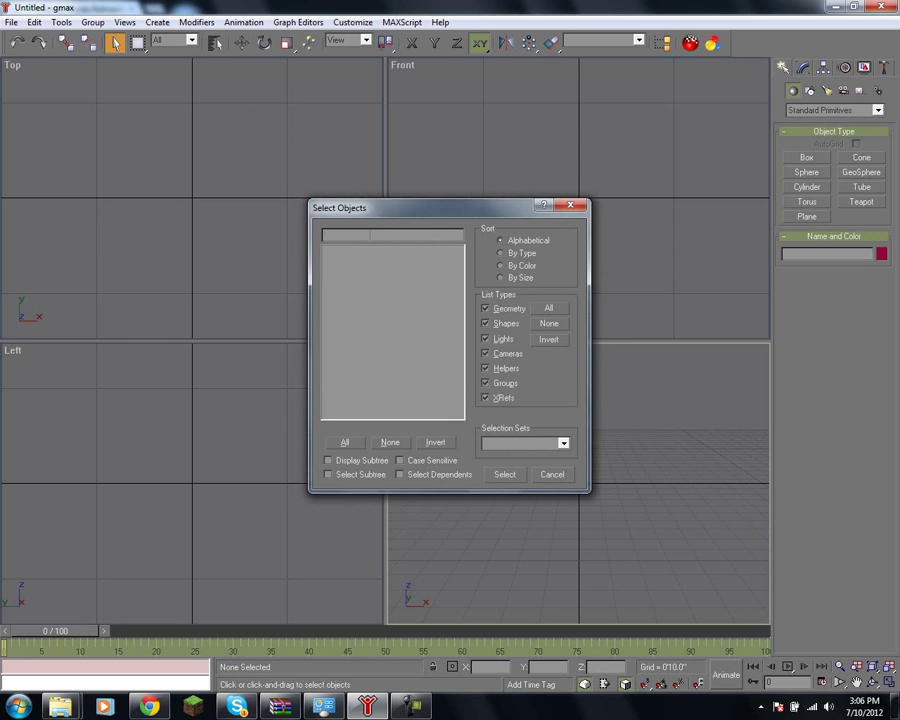
pyautogui.click(562, 477)
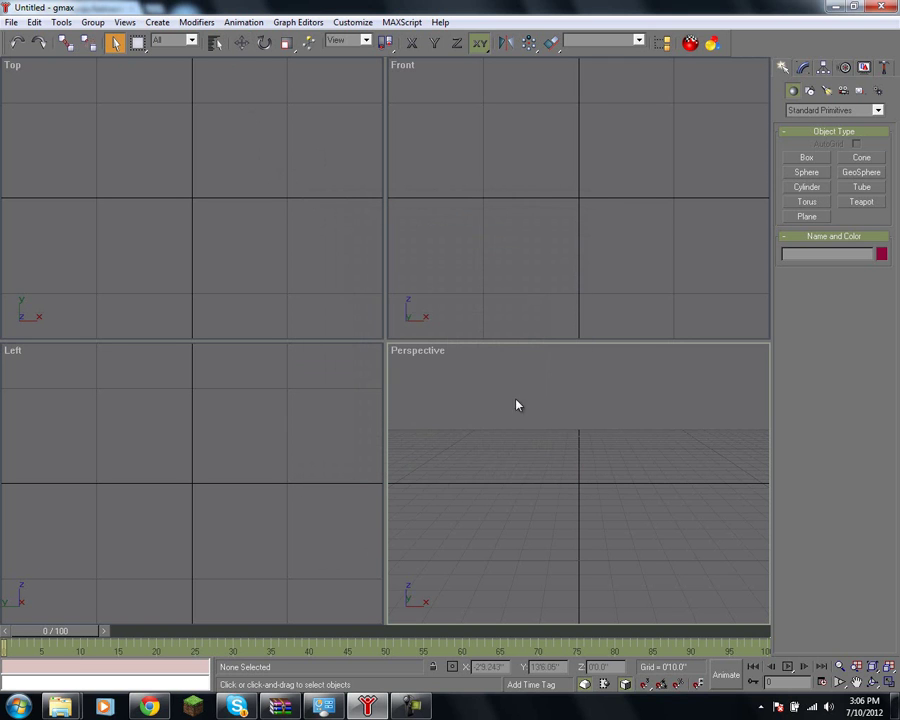
pyautogui.click(242, 44)
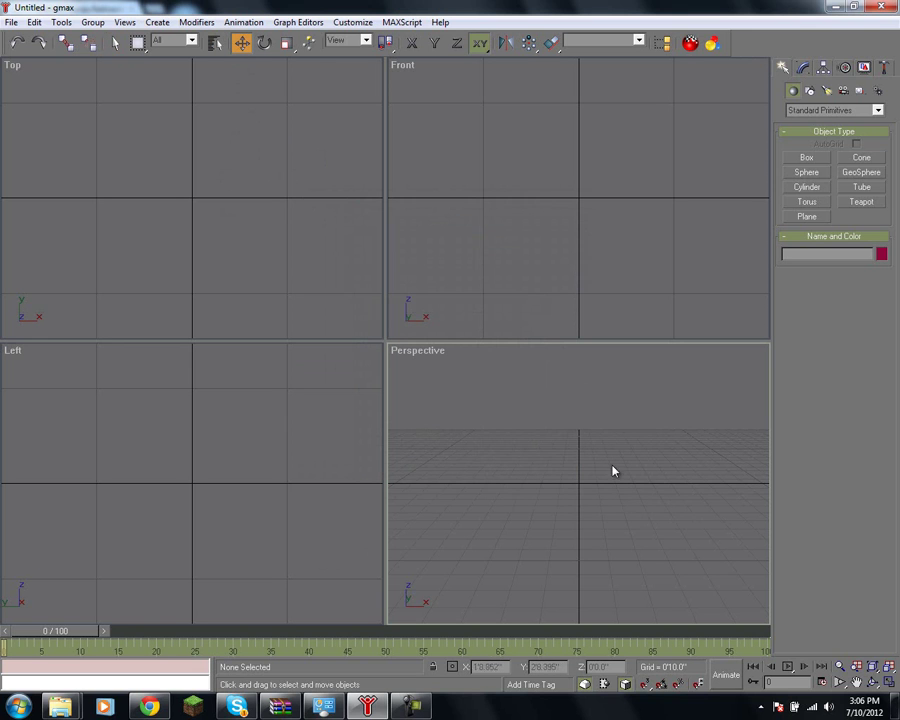
pyautogui.click(264, 43)
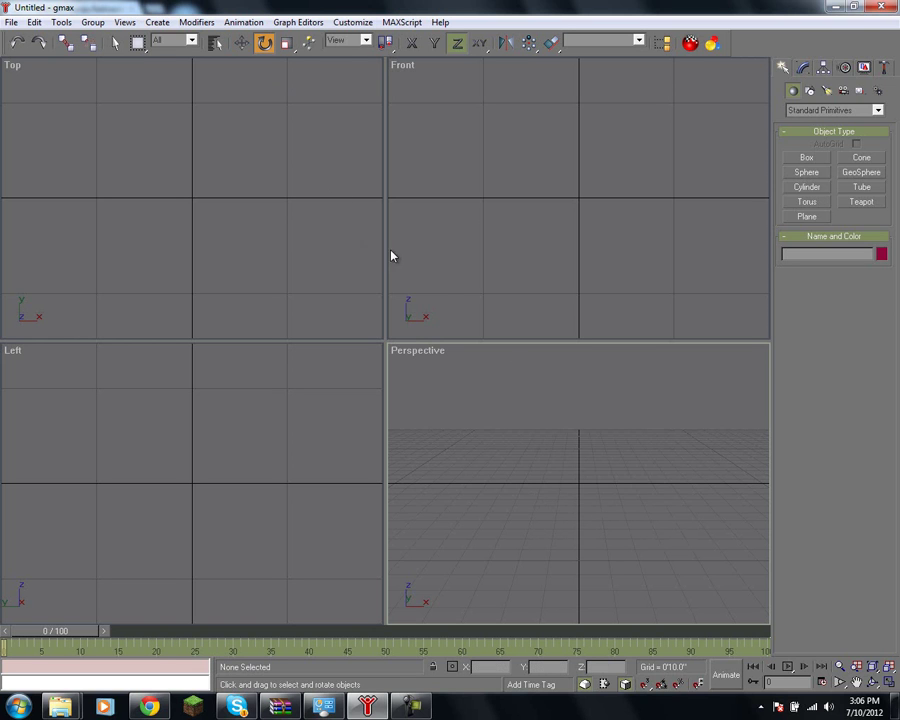
pyautogui.click(288, 43)
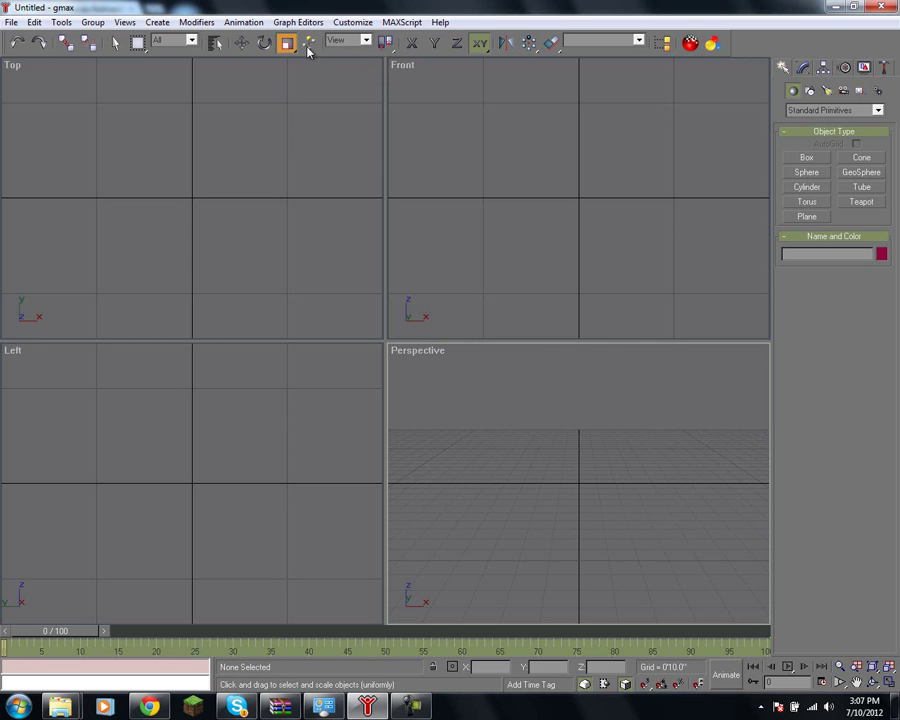
pyautogui.click(691, 45)
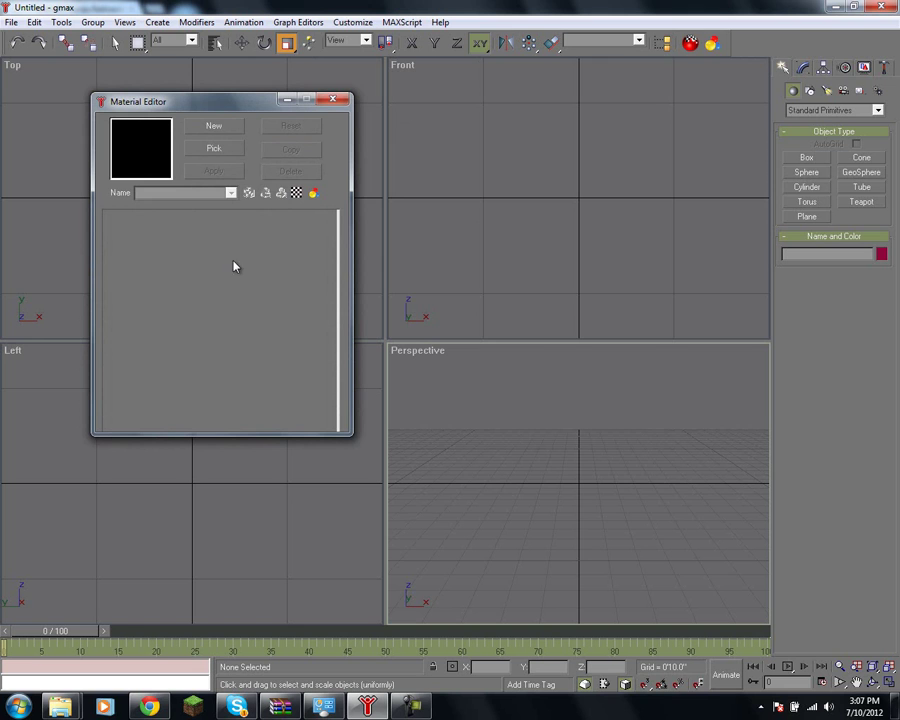
pyautogui.click(333, 99)
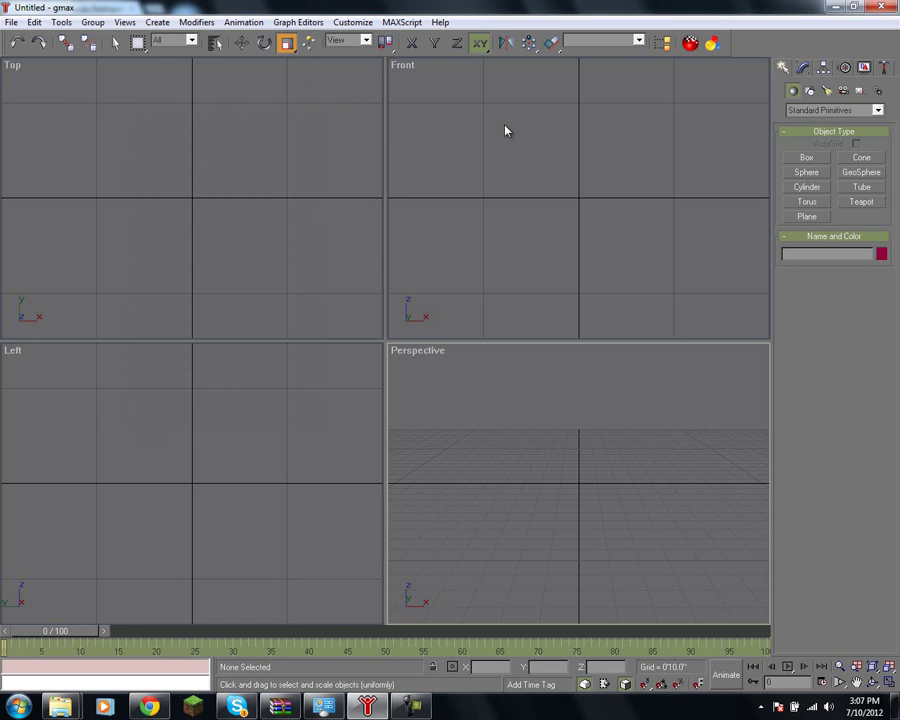
pyautogui.click(714, 46)
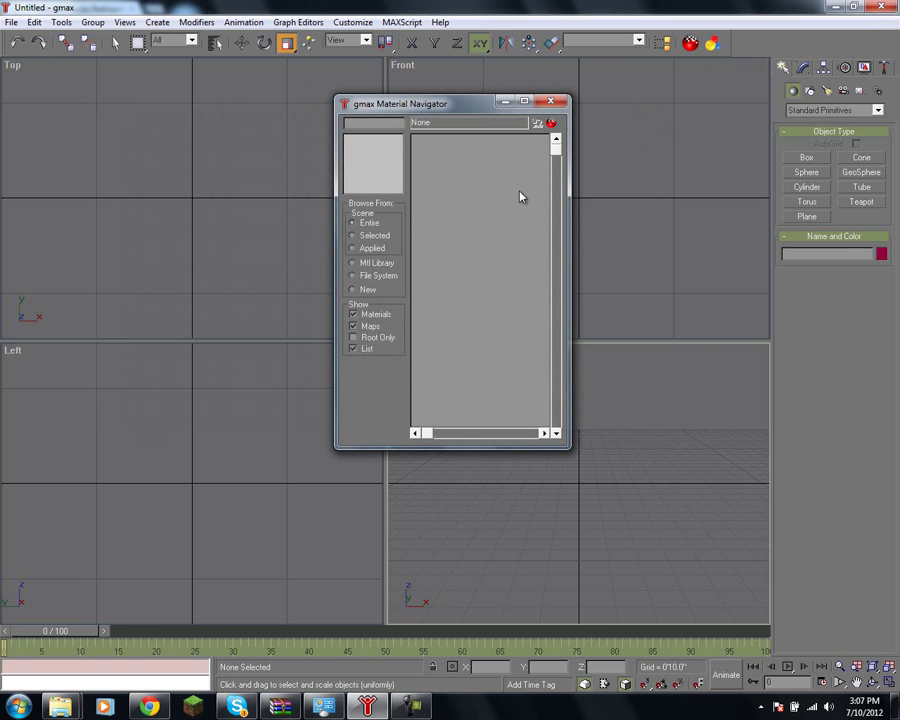
pyautogui.click(553, 103)
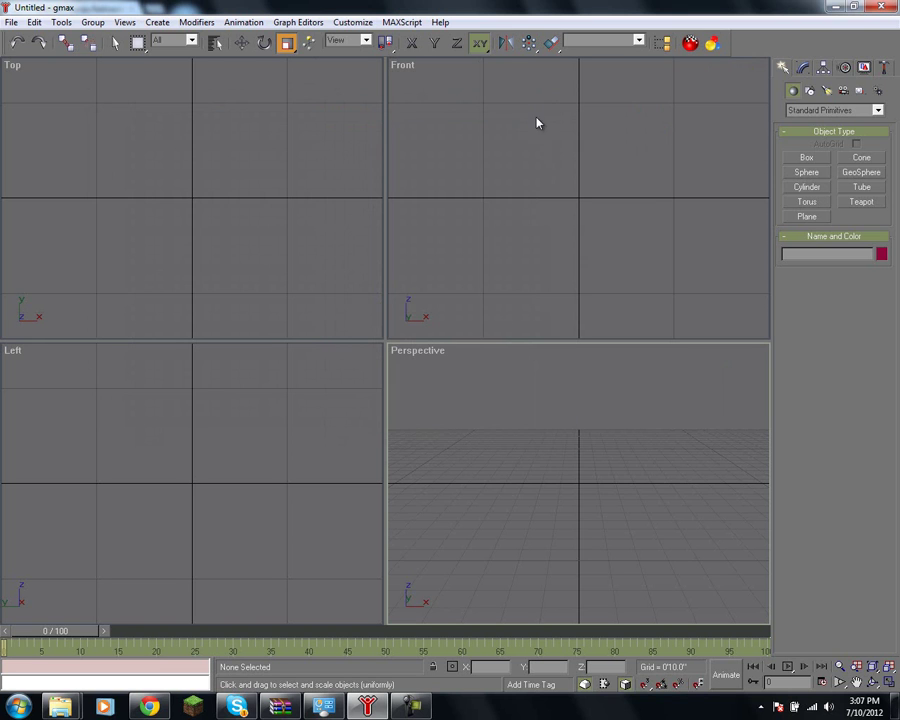
# Browse the Compound Objects and Patch Grids geometry categories, then return to Standard Primitives
pyautogui.click(816, 112)
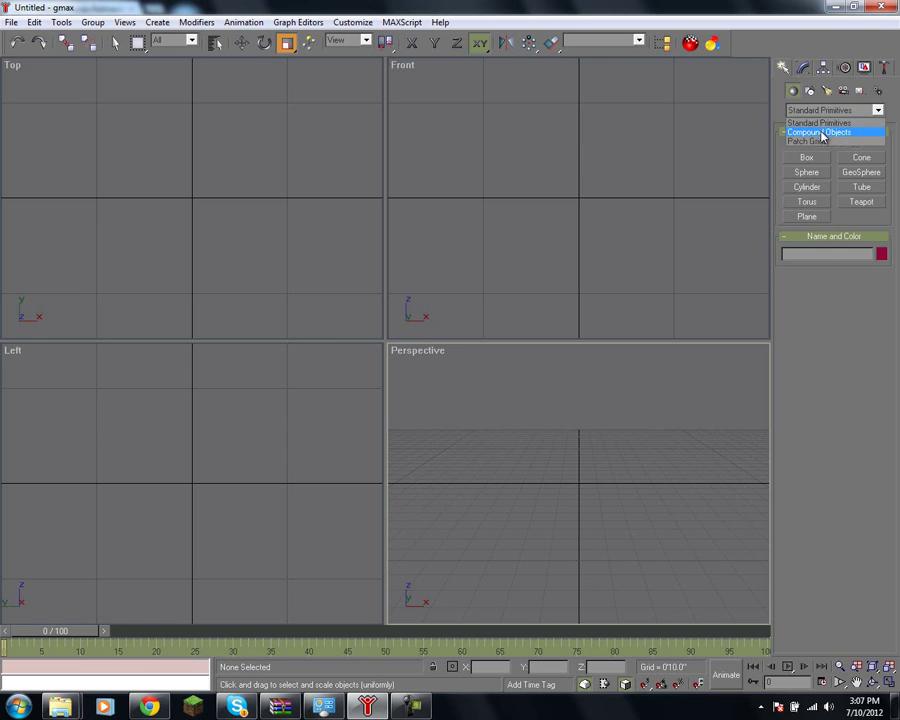
pyautogui.click(820, 132)
pyautogui.click(816, 112)
pyautogui.click(812, 141)
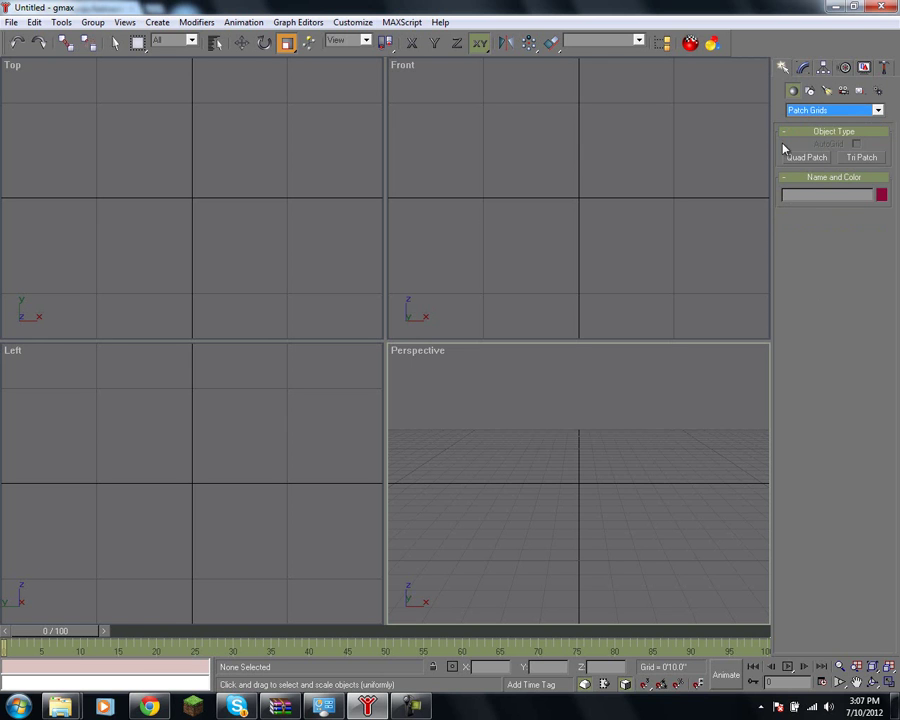
pyautogui.click(815, 110)
pyautogui.click(812, 123)
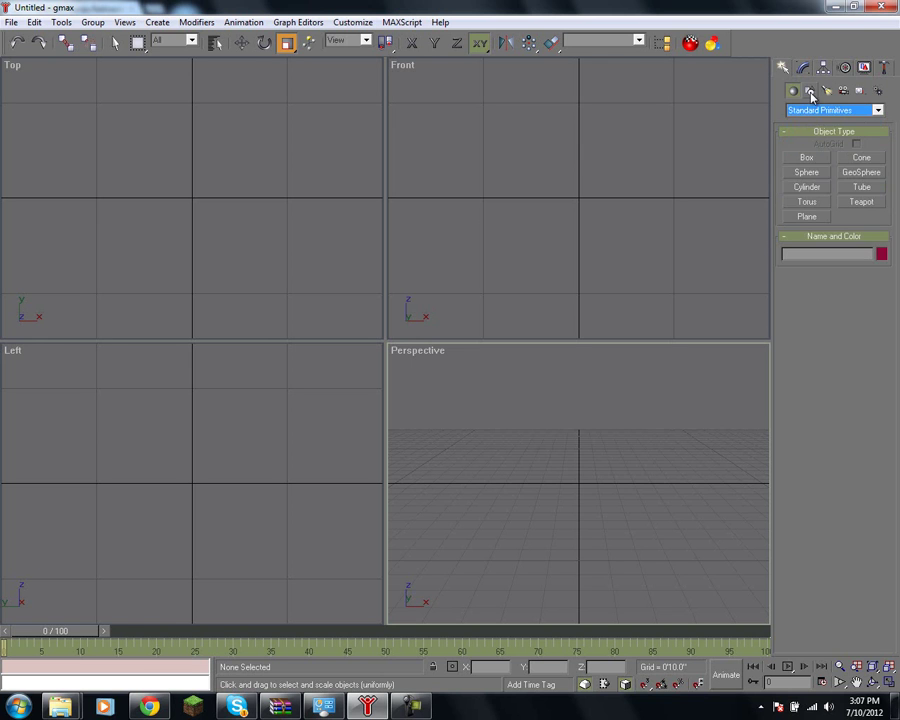
# View the Shapes, Lights, Cameras, Helpers and Systems categories, then go to the Modify panel
pyautogui.click(811, 91)
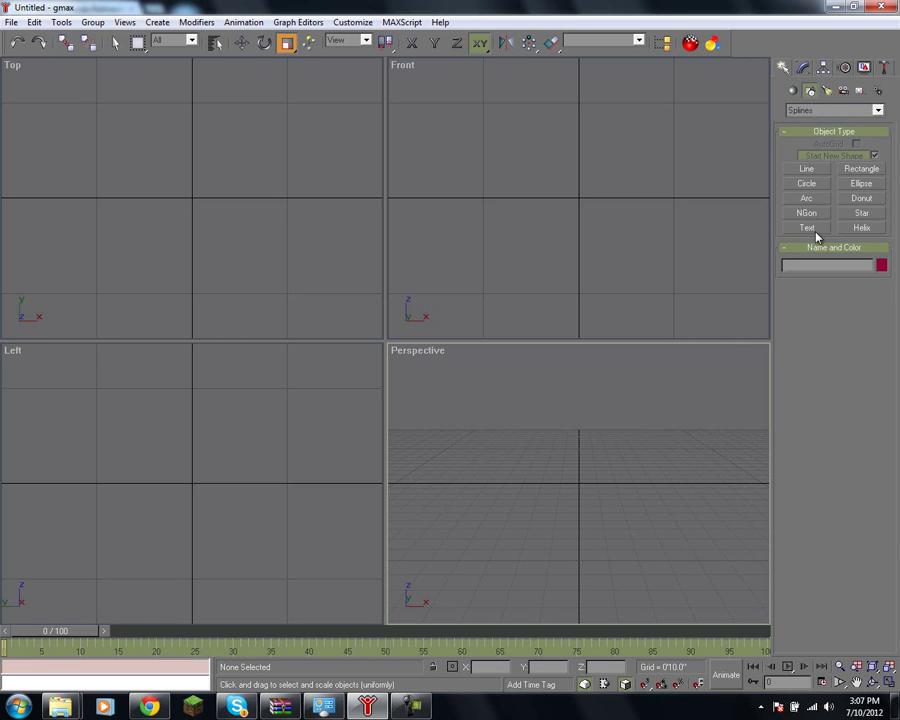
pyautogui.click(827, 91)
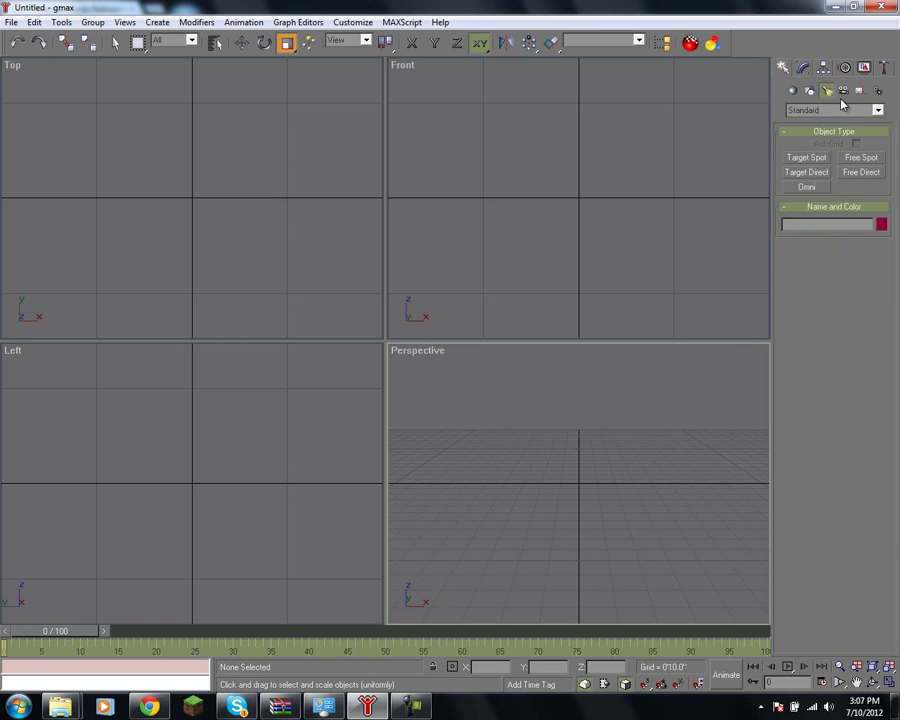
pyautogui.click(843, 91)
pyautogui.click(858, 91)
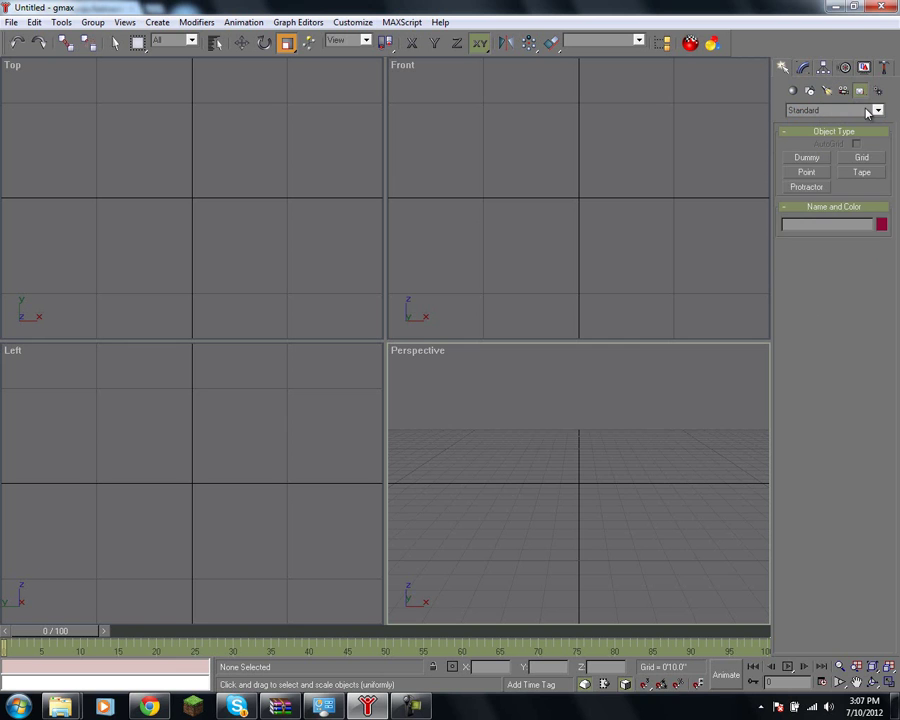
pyautogui.click(878, 91)
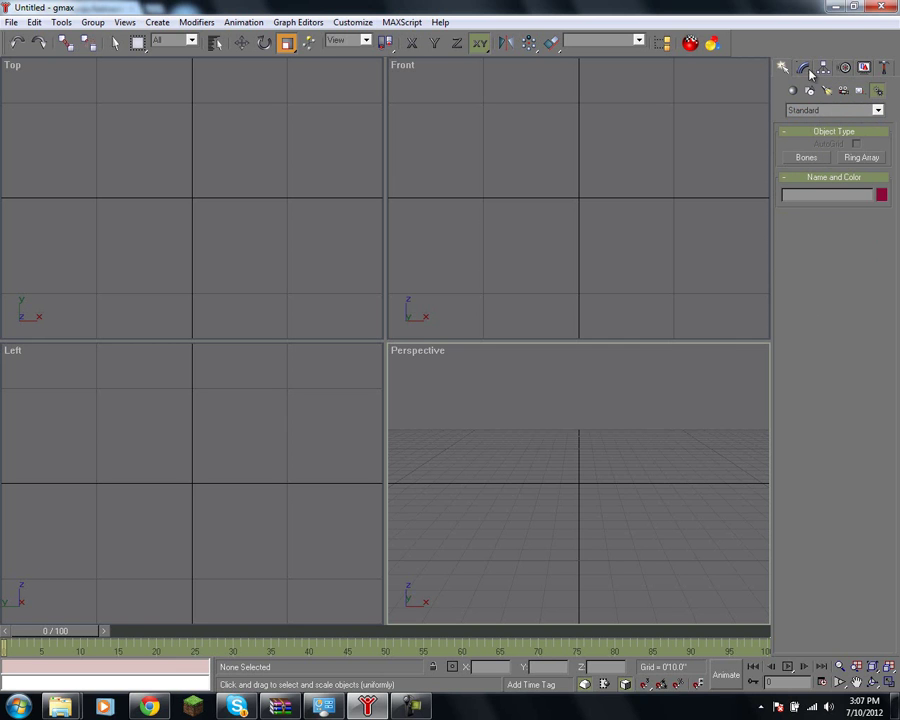
pyautogui.click(785, 69)
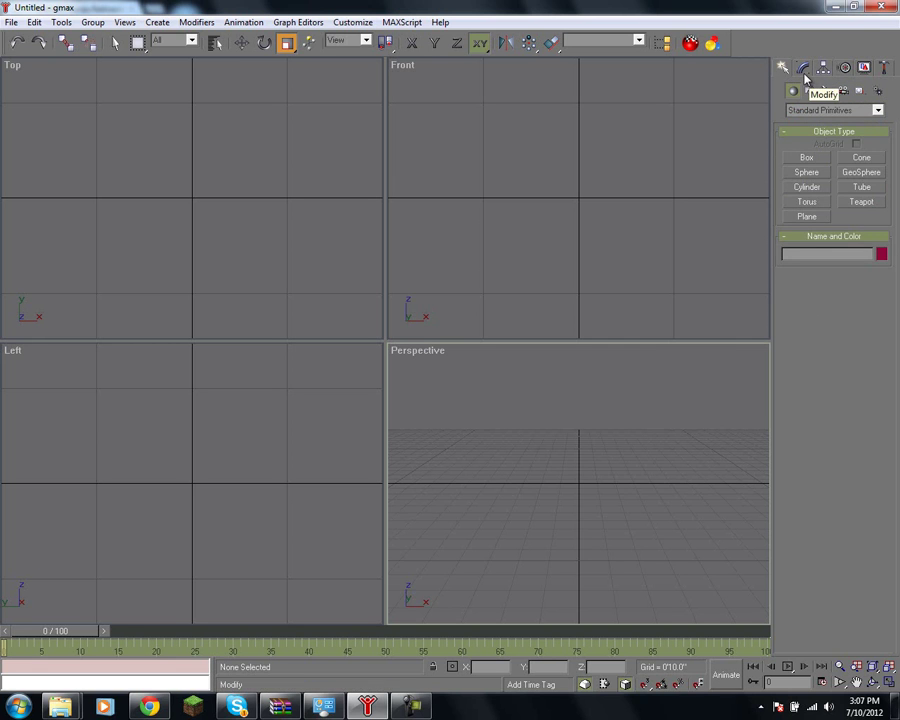
pyautogui.click(803, 68)
# Peek at the modifier list, then view the Hierarchy, Motion, Display and Utilities panels
pyautogui.click(830, 108)
pyautogui.click(832, 110)
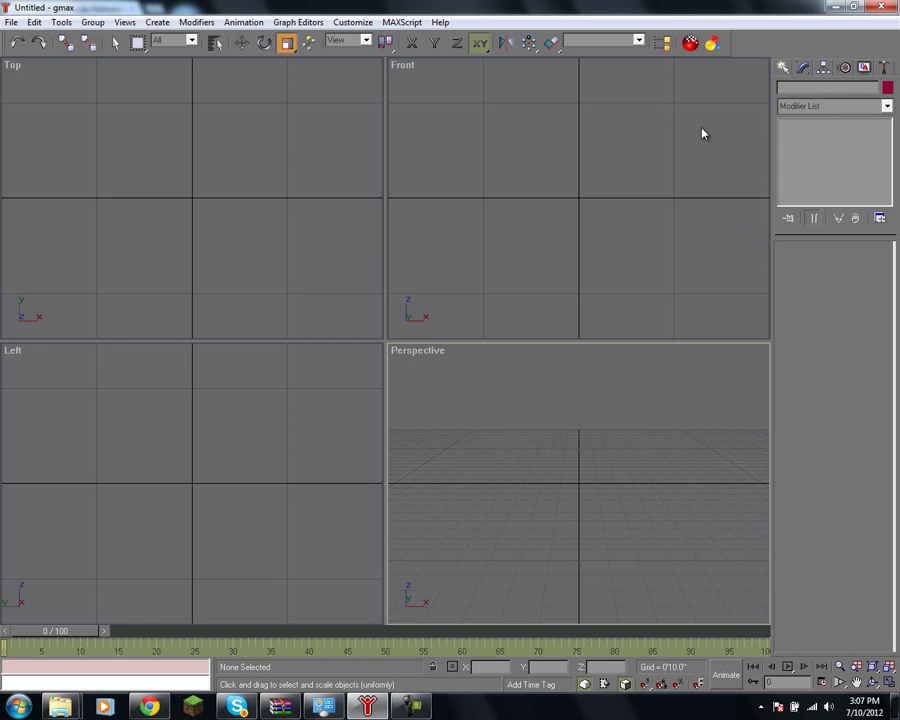
pyautogui.click(823, 68)
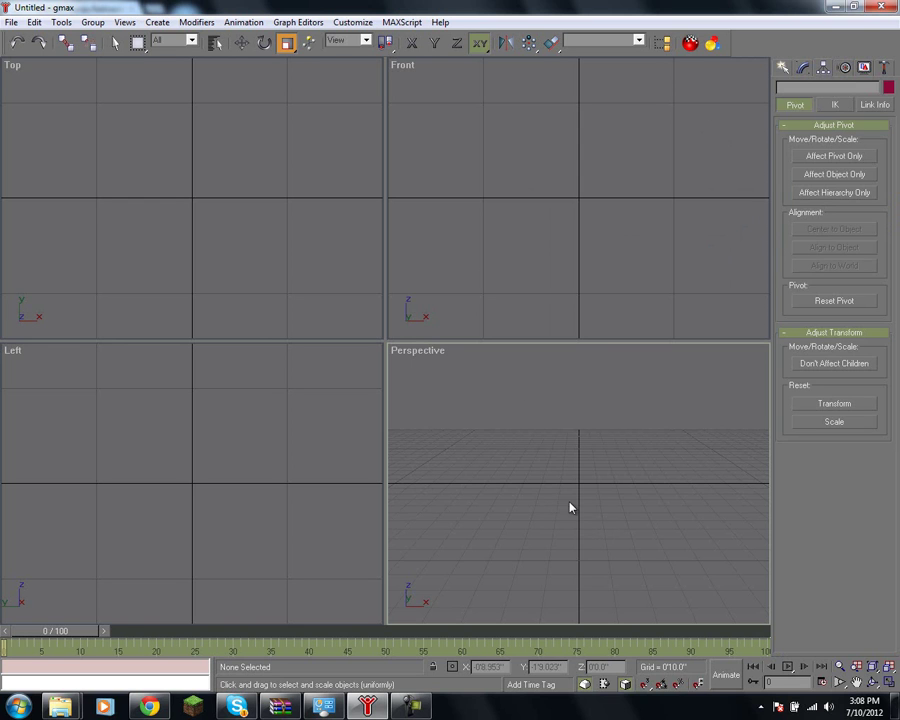
pyautogui.click(843, 68)
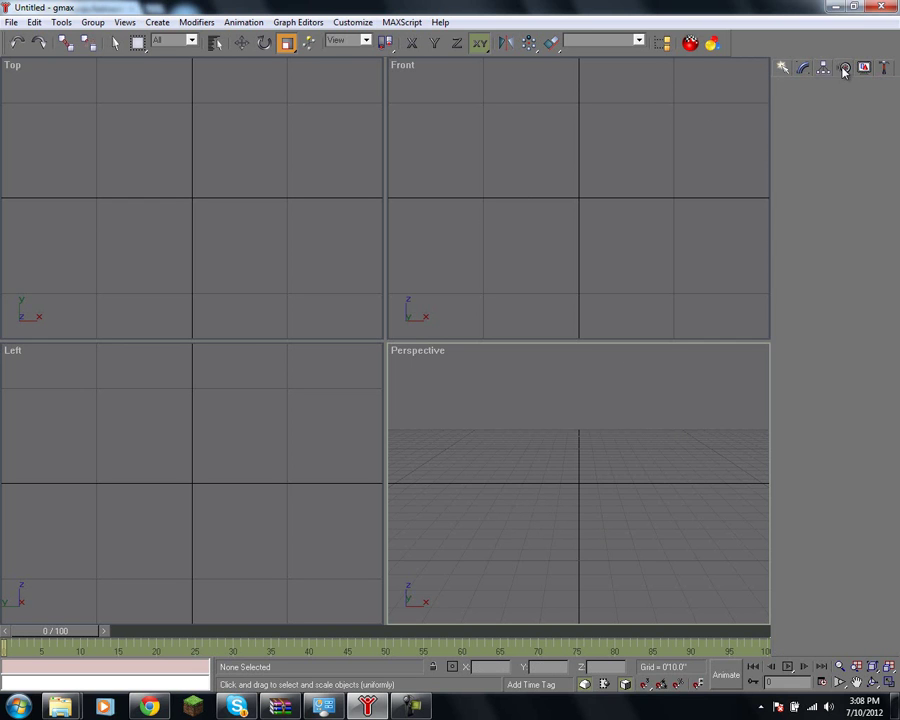
pyautogui.click(864, 68)
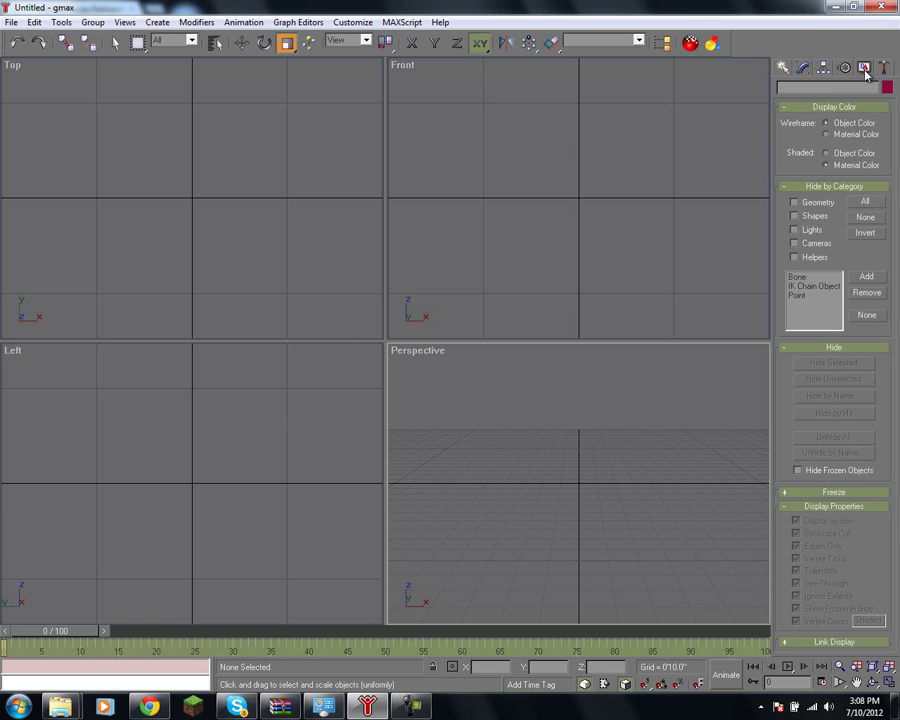
pyautogui.click(884, 68)
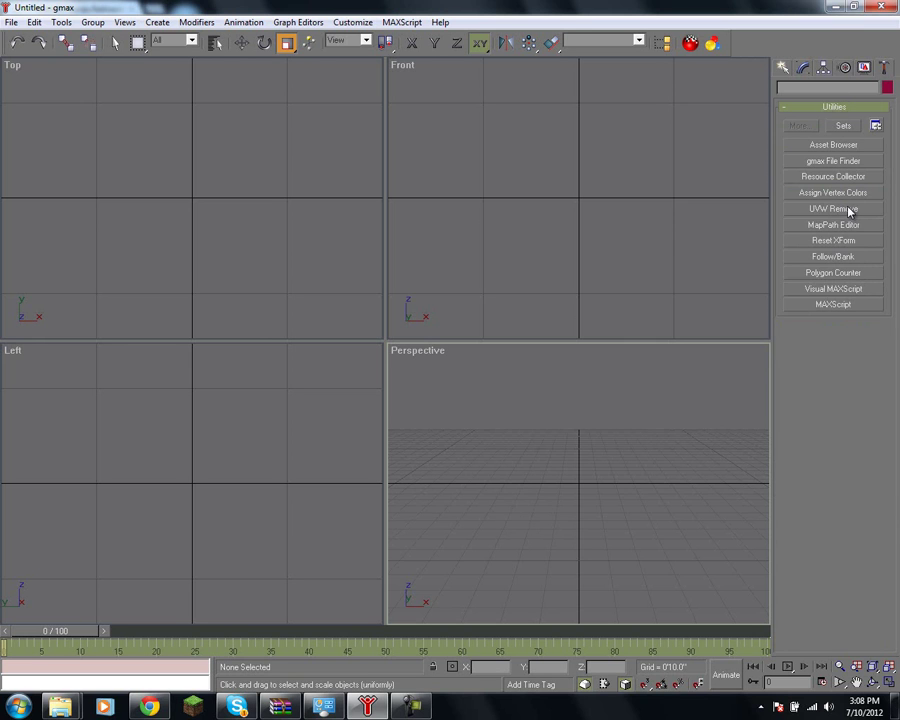
pyautogui.click(833, 274)
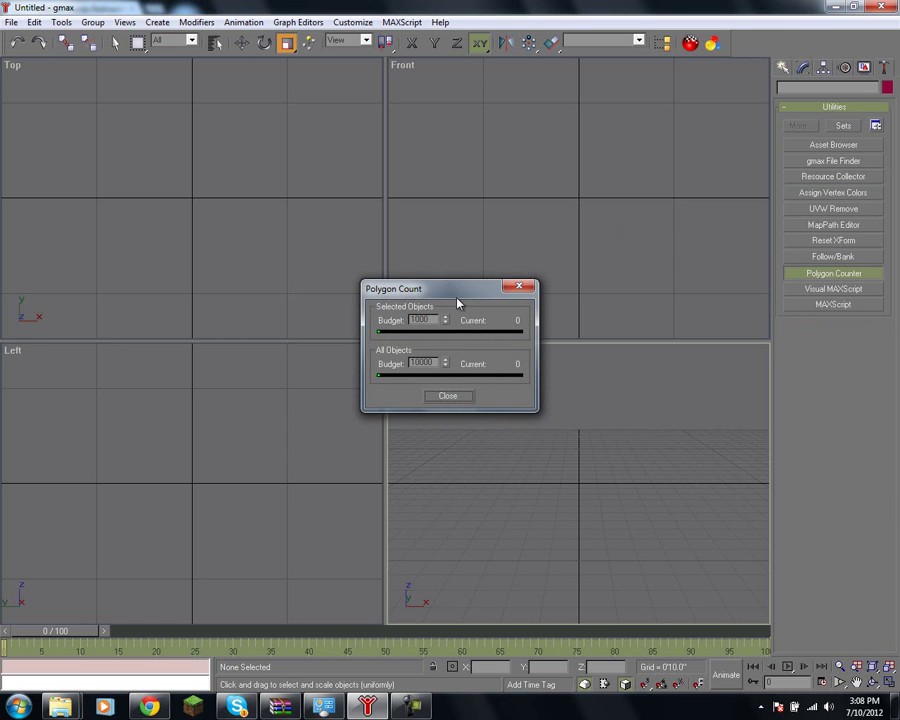
pyautogui.moveTo(459, 298); pyautogui.dragTo(486, 221)
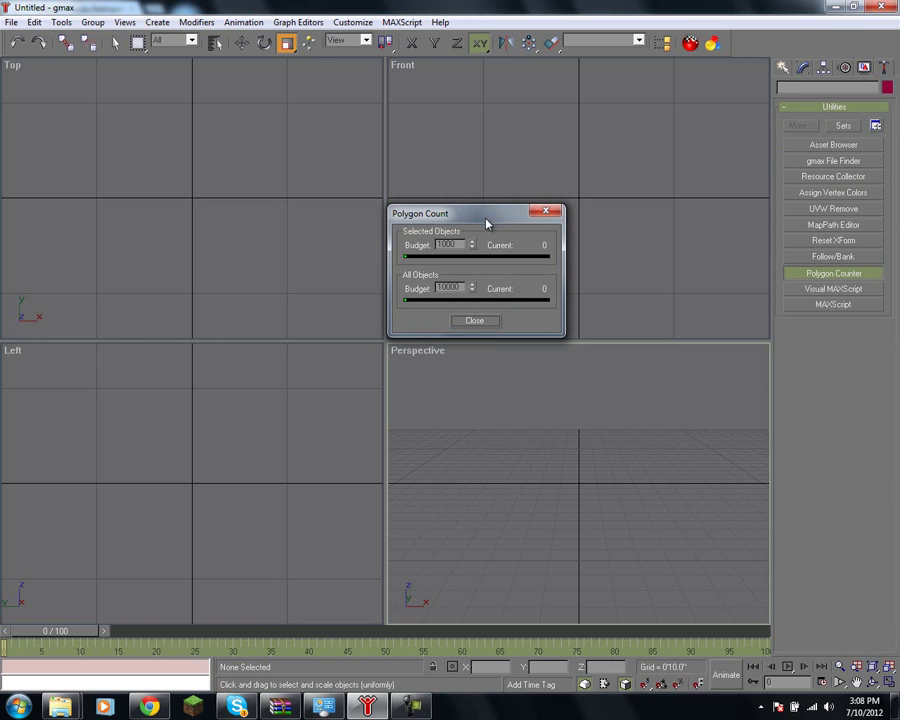
pyautogui.click(478, 322)
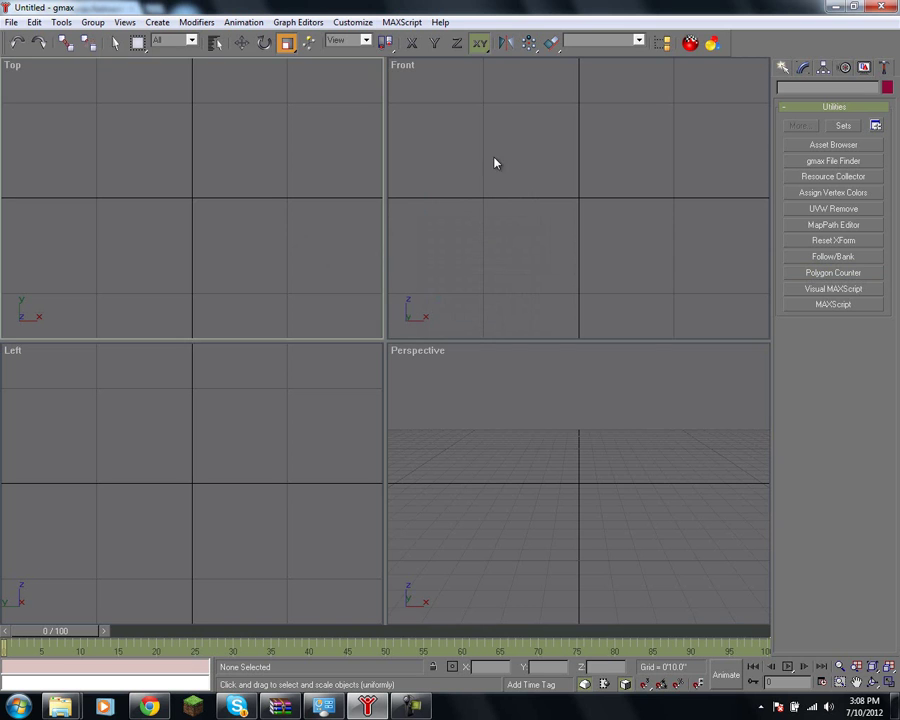
# Activate the Left, Top, Front and Perspective viewports in turn repeatedly, ending on Perspective
pyautogui.click(500, 434)
pyautogui.click(281, 434)
pyautogui.click(273, 309)
pyautogui.click(430, 300)
pyautogui.click(447, 418)
pyautogui.click(297, 440)
pyautogui.click(257, 269)
pyautogui.click(450, 260)
pyautogui.click(510, 462)
pyautogui.click(255, 421)
pyautogui.click(239, 279)
pyautogui.click(526, 273)
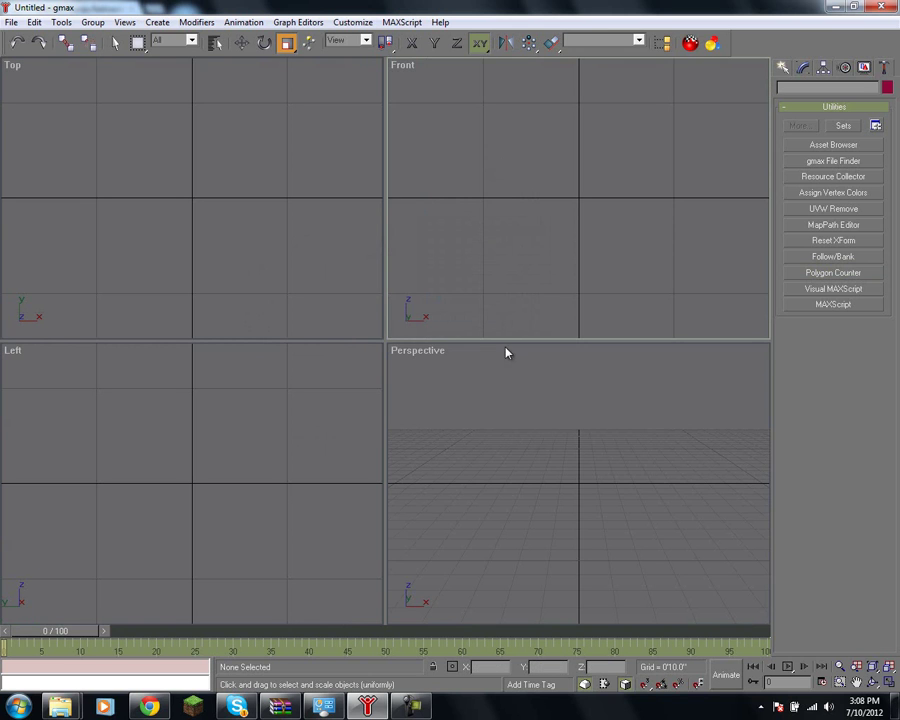
pyautogui.click(548, 450)
pyautogui.click(137, 119)
pyautogui.click(438, 151)
pyautogui.click(445, 413)
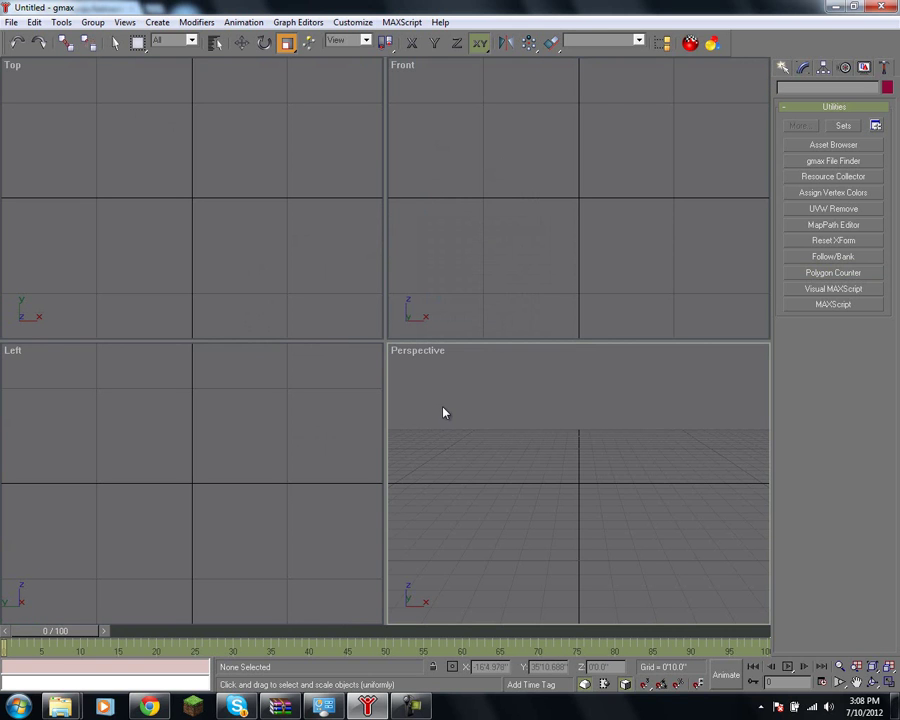
# Maximize the Perspective viewport, try Zoom and Zoom All, then Zoom Extents to fit the grid
pyautogui.click(890, 682)
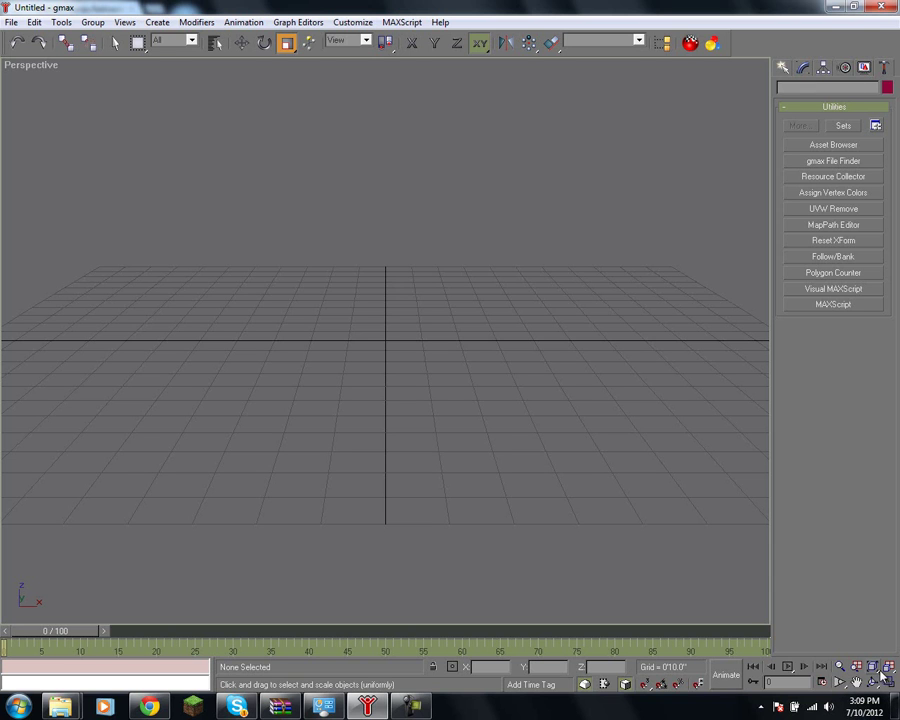
pyautogui.click(841, 667)
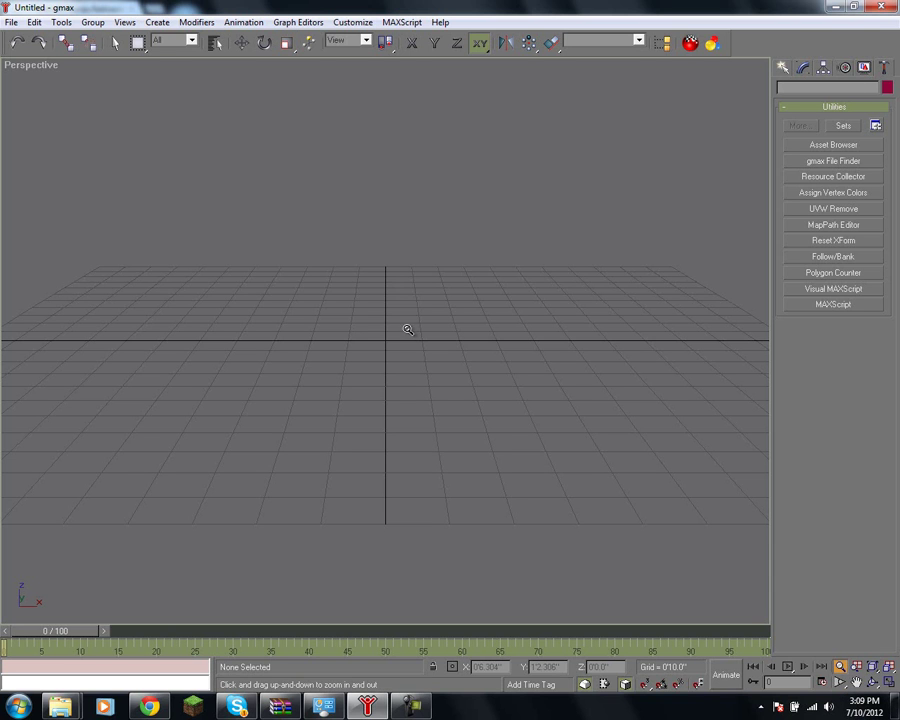
pyautogui.moveTo(406, 372); pyautogui.dragTo(390, 402)
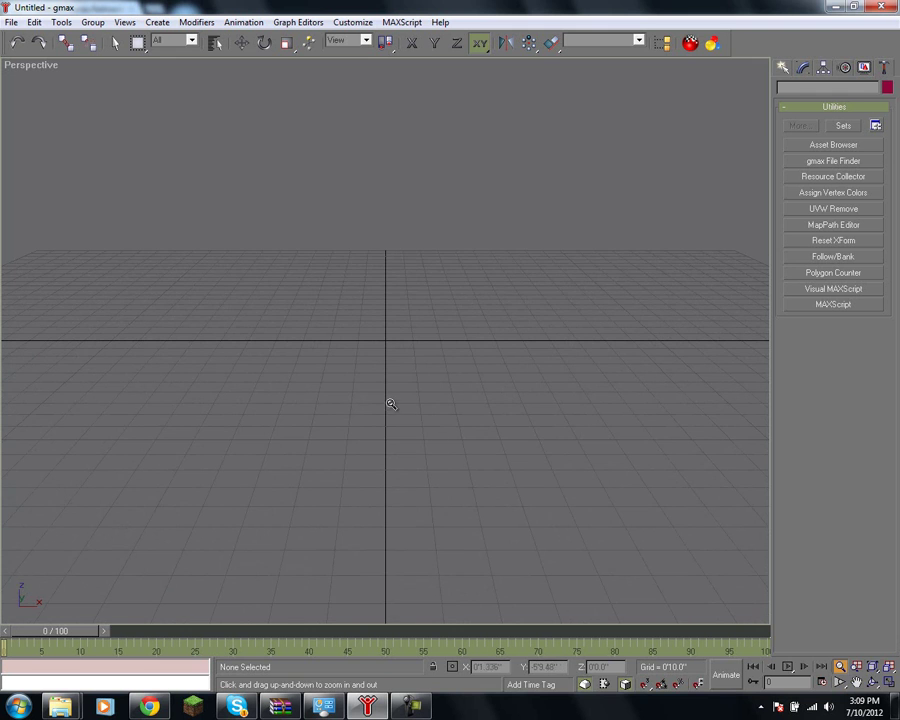
pyautogui.click(855, 667)
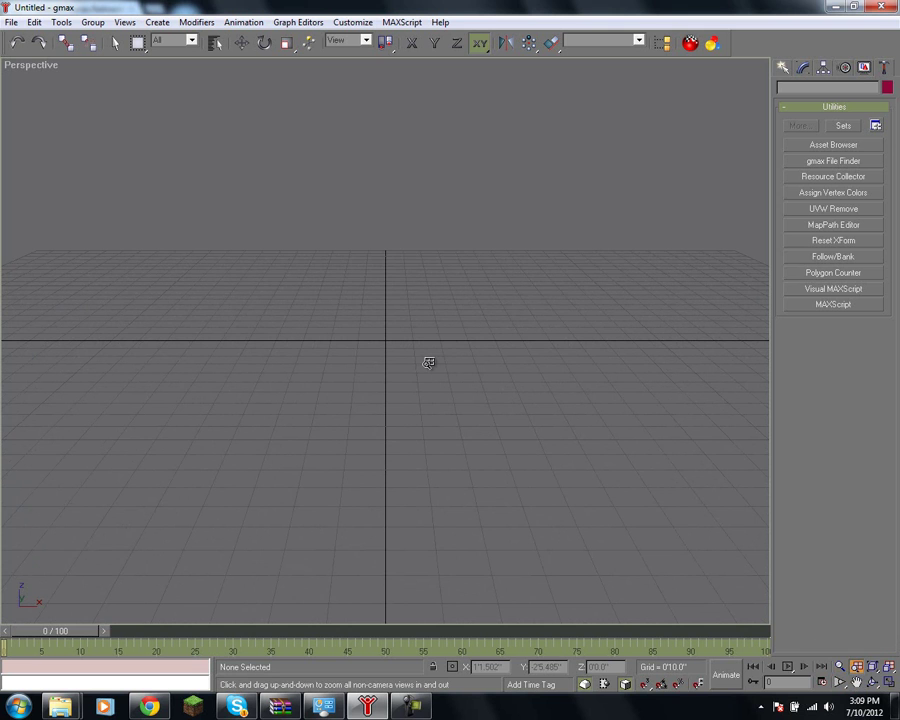
pyautogui.moveTo(428, 362); pyautogui.dragTo(442, 321)
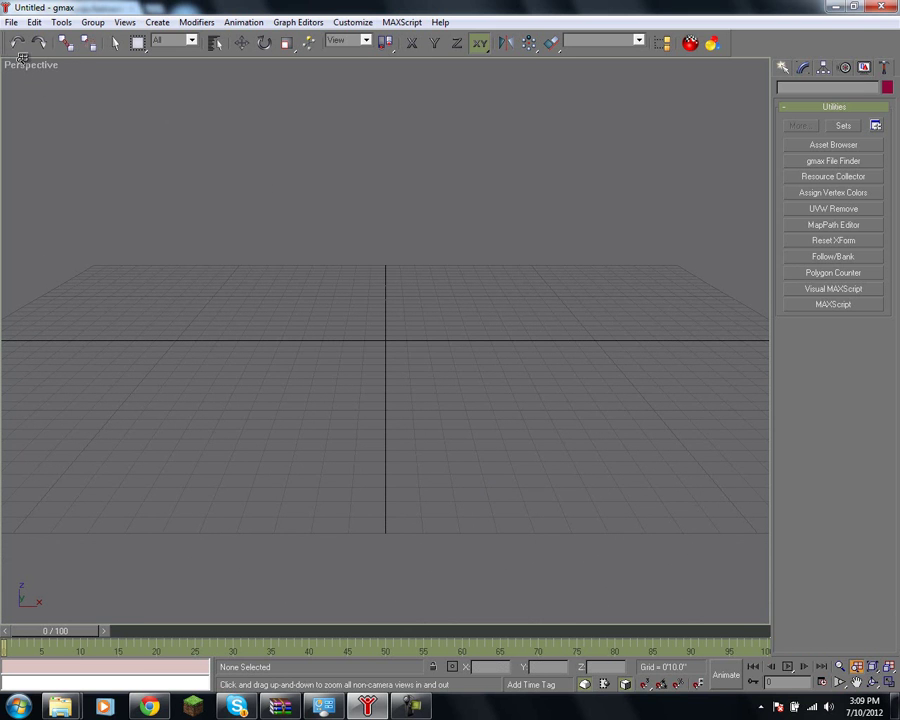
pyautogui.click(873, 669)
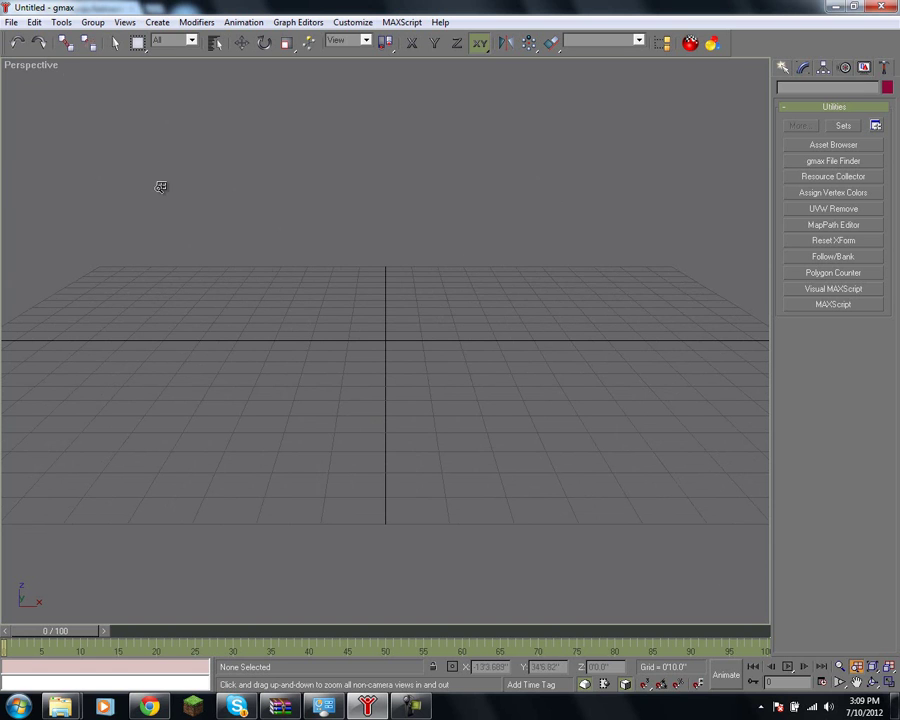
# Zoom Region into a rectangle of the grid in the Perspective view
pyautogui.click(840, 681)
pyautogui.moveTo(553, 388); pyautogui.dragTo(484, 369)
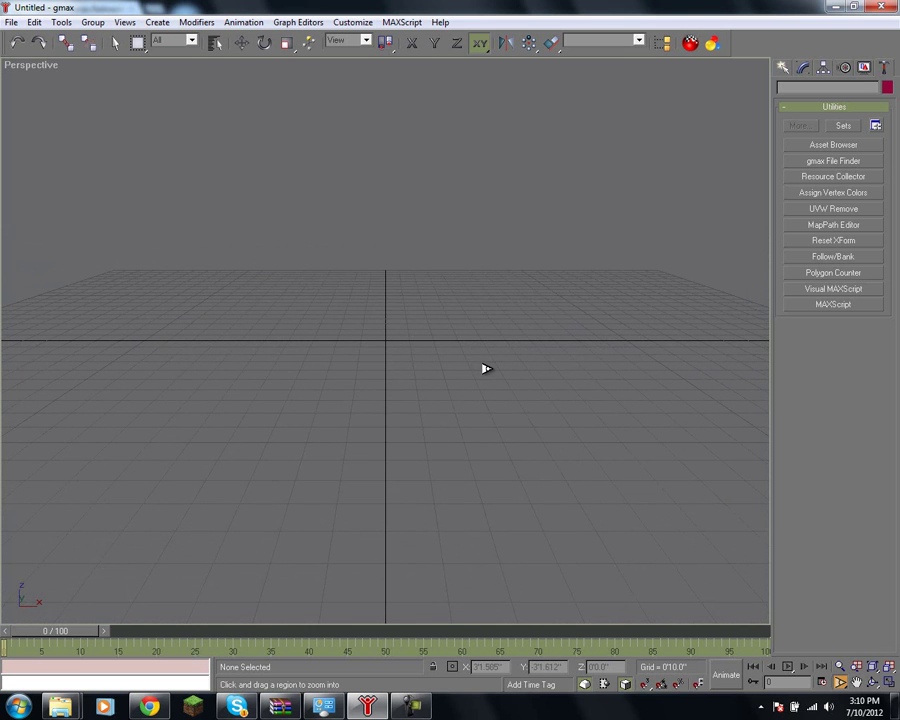
# Pan the Perspective view down and left, then Arc Rotate it so the axes run diagonally
pyautogui.click(858, 683)
pyautogui.moveTo(468, 380); pyautogui.dragTo(348, 394)
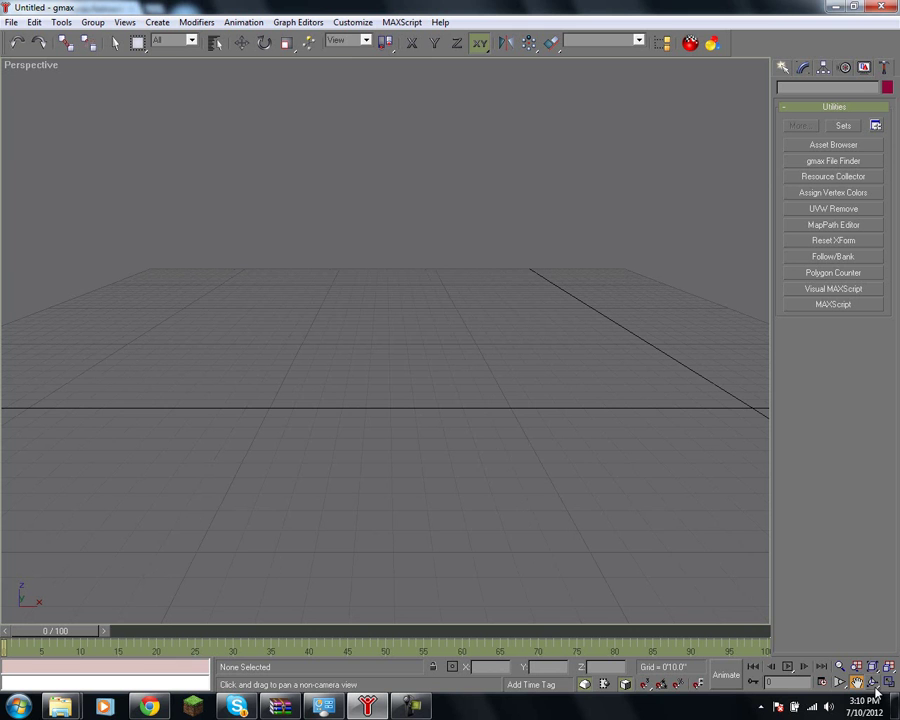
pyautogui.click(874, 682)
pyautogui.moveTo(438, 354); pyautogui.dragTo(359, 370)
pyautogui.moveTo(201, 336); pyautogui.dragTo(406, 160)
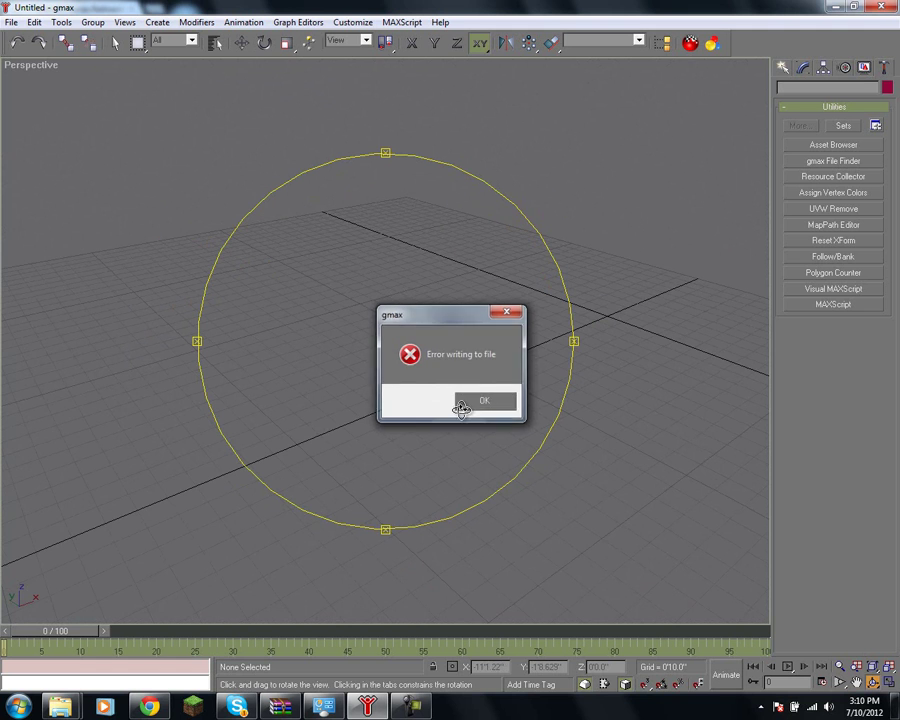
# Dismiss the repeated file-writing error, orbit to a new tilted angle, and pan the view down-left
pyautogui.click(462, 402)
pyautogui.moveTo(390, 400); pyautogui.dragTo(436, 388)
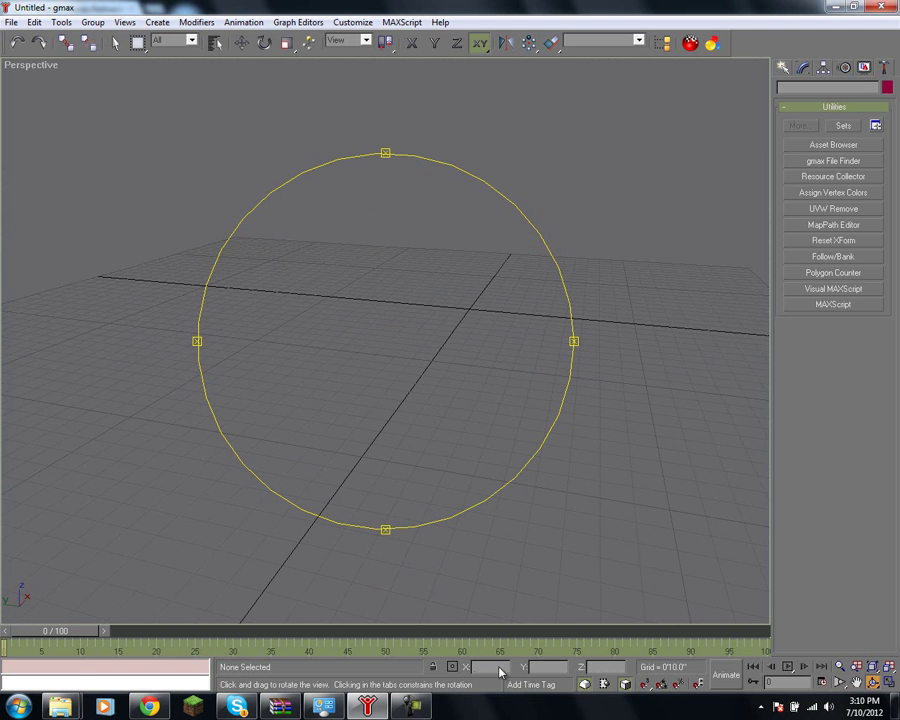
pyautogui.moveTo(422, 436); pyautogui.dragTo(372, 392)
pyautogui.click(856, 681)
pyautogui.moveTo(522, 292); pyautogui.dragTo(426, 377)
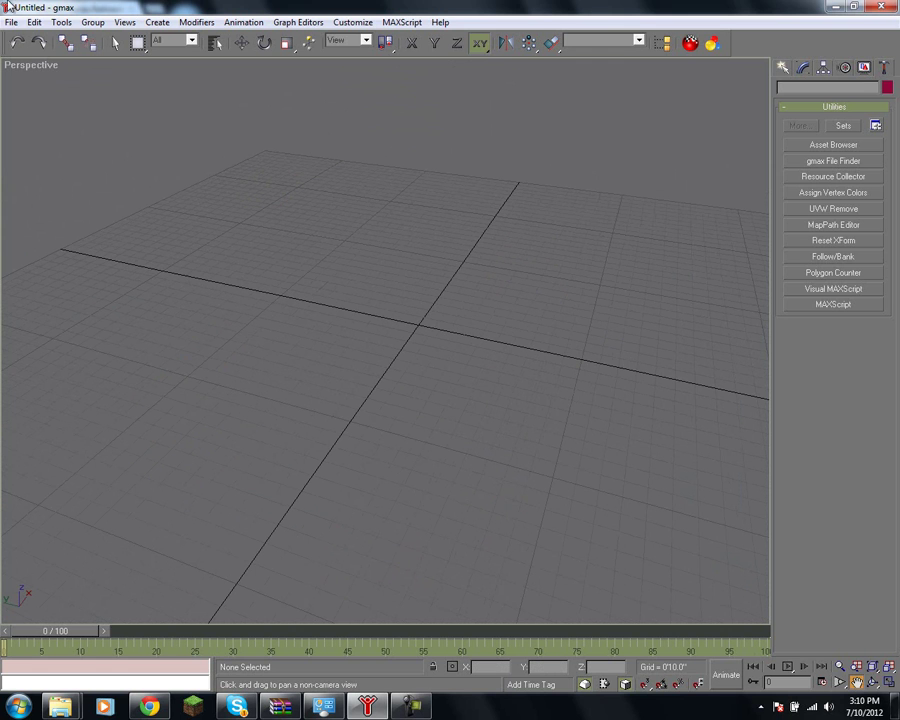
# Open the File menu to show New, Reset, Open, Save and recent scene files
pyautogui.click(10, 22)
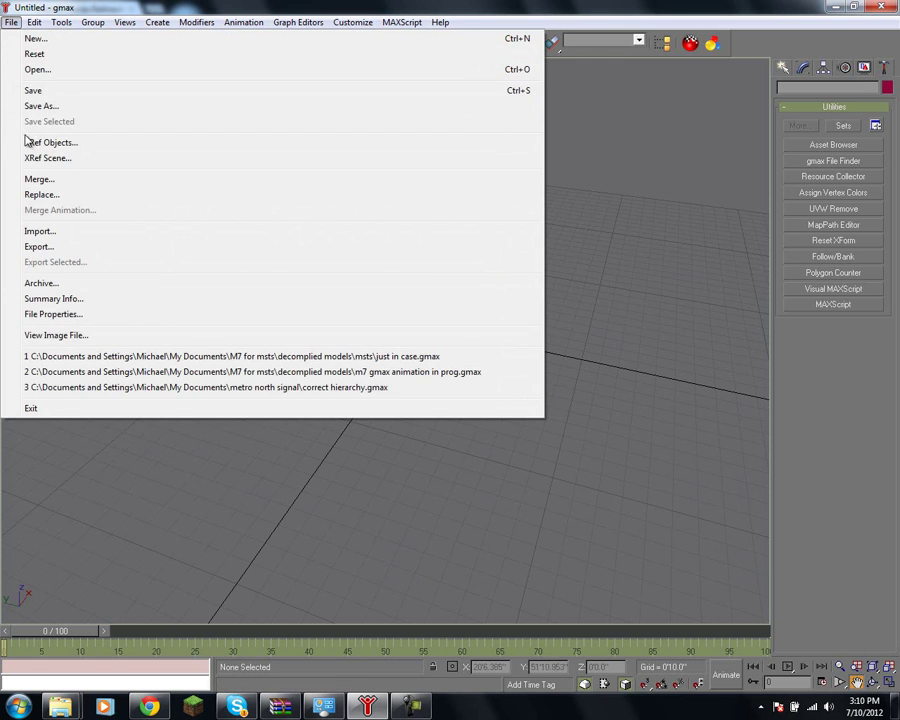